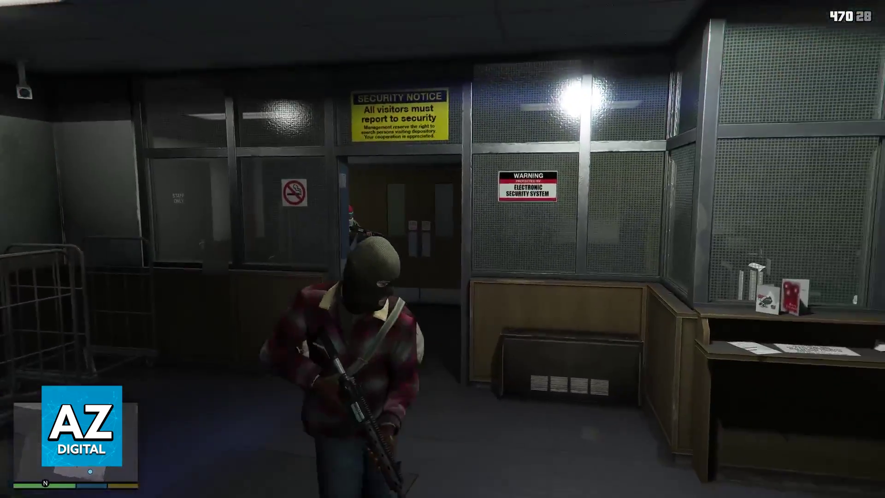
# Step: Pause the game and open its gamepad settings
pyautogui.press('Escape')
pyautogui.press('e')
pyautogui.press('e')
pyautogui.press('e')
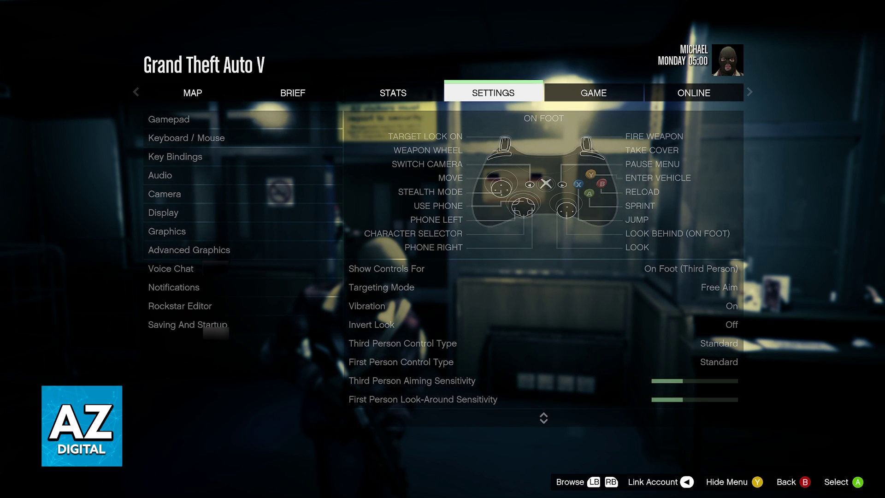
pyautogui.press('Return')
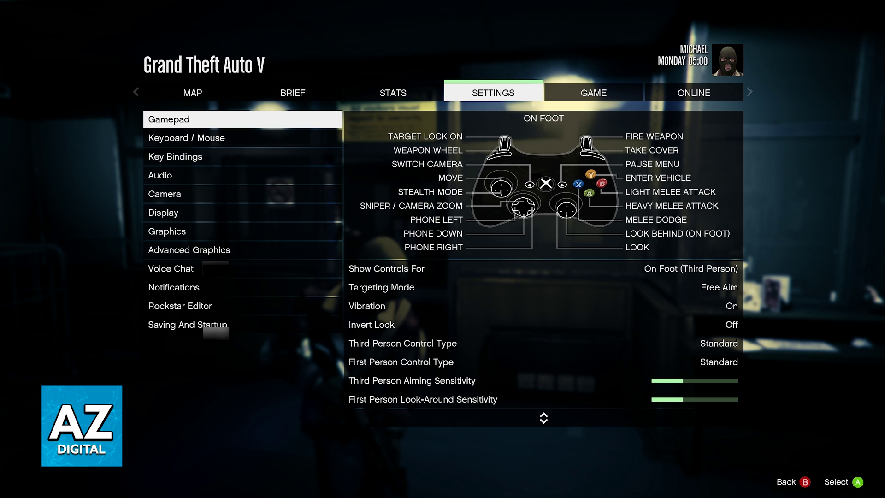
pyautogui.press('Down')
pyautogui.press('Up')
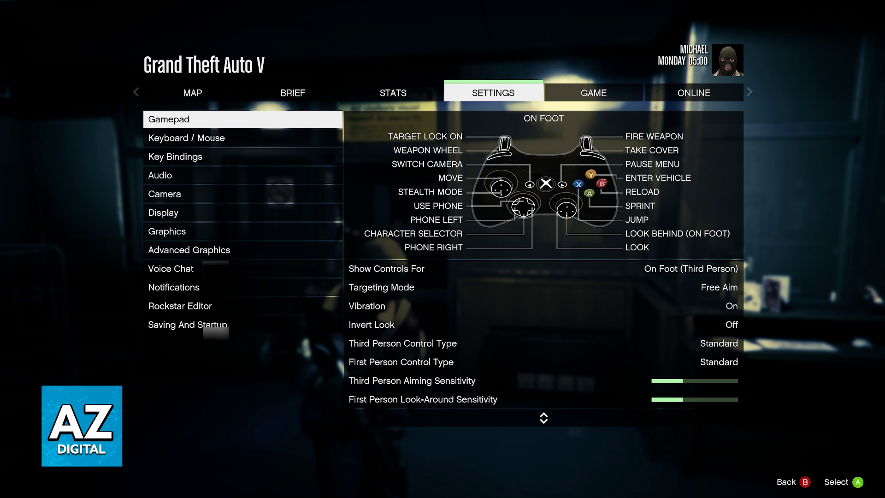
# Step: Examine the gamepad options from the controls display through First Person Aim / Look Deadzone
pyautogui.press('Return')
pyautogui.press('Right')
pyautogui.press('Right')
pyautogui.press('Down')
pyautogui.press('Down')
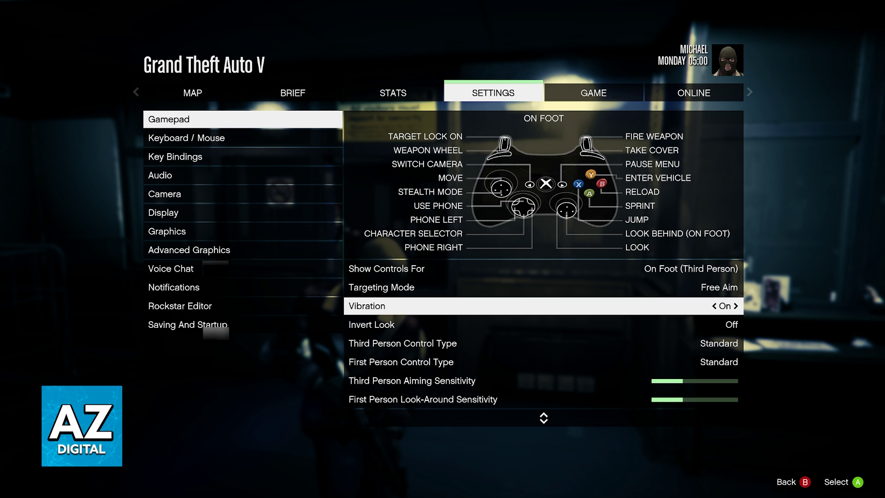
pyautogui.press('Down')
pyautogui.press('Down')
pyautogui.press('Down')
pyautogui.press('Down')
pyautogui.press('Down')
pyautogui.press('Down')
pyautogui.press('Down')
pyautogui.press('Down')
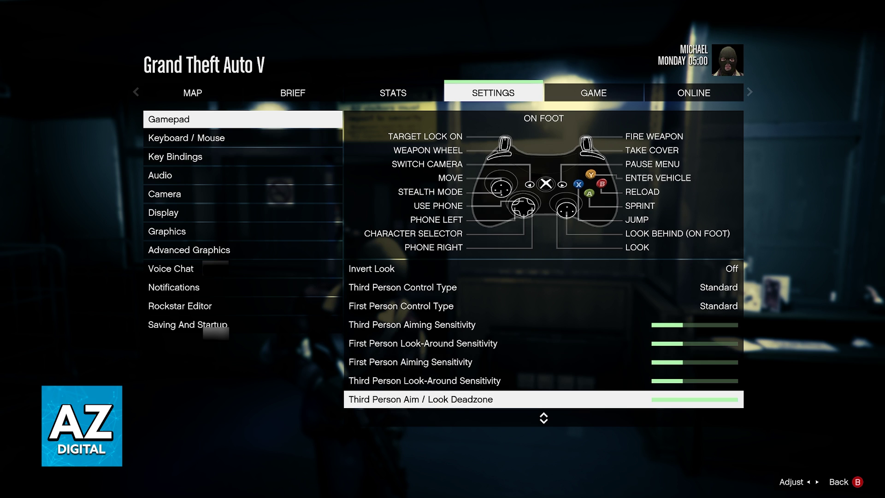
pyautogui.press('Down')
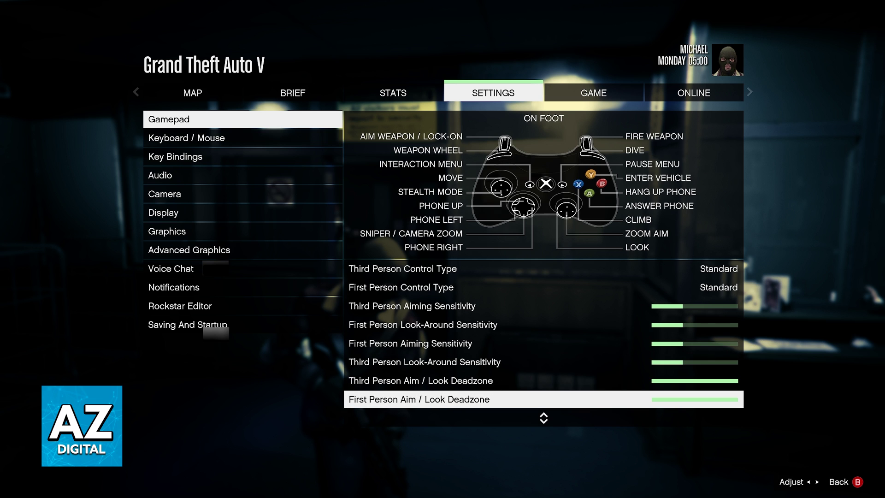
# Step: Switch to Steam and start adding a non-Steam game by browsing for its executable
pyautogui.hotkey('alt', 'Tab')
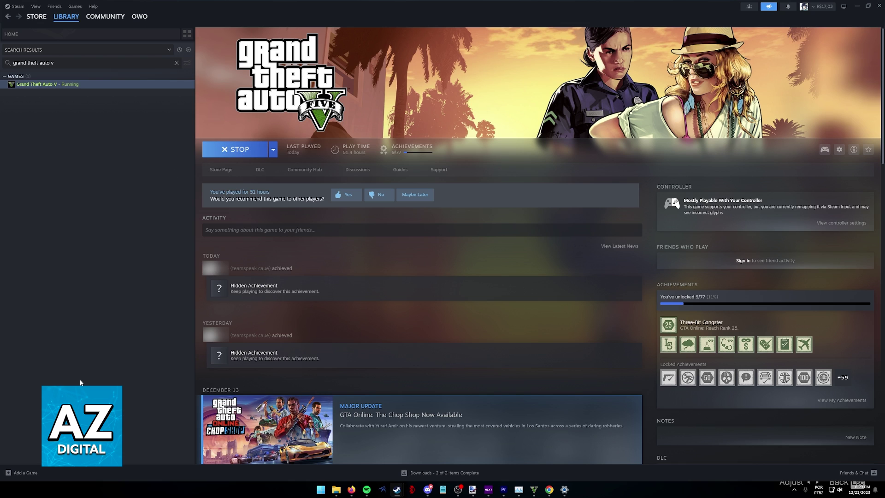
pyautogui.click(21, 473)
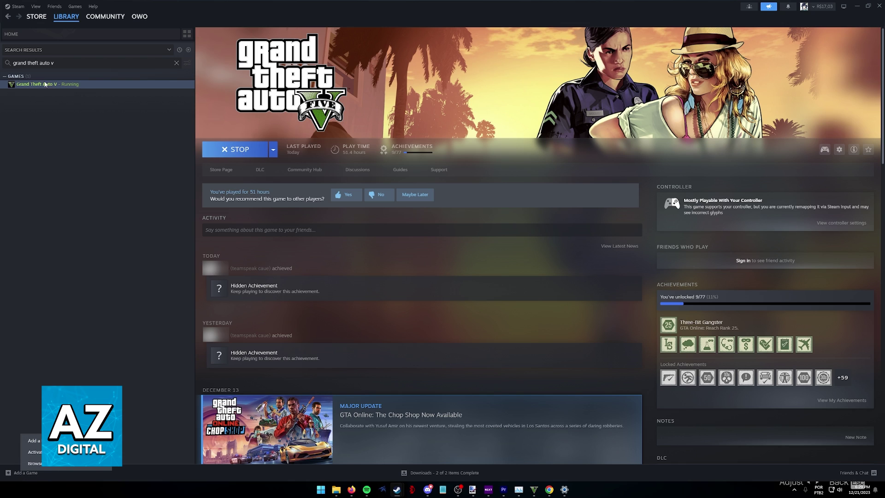
pyautogui.click(10, 473)
pyautogui.click(12, 474)
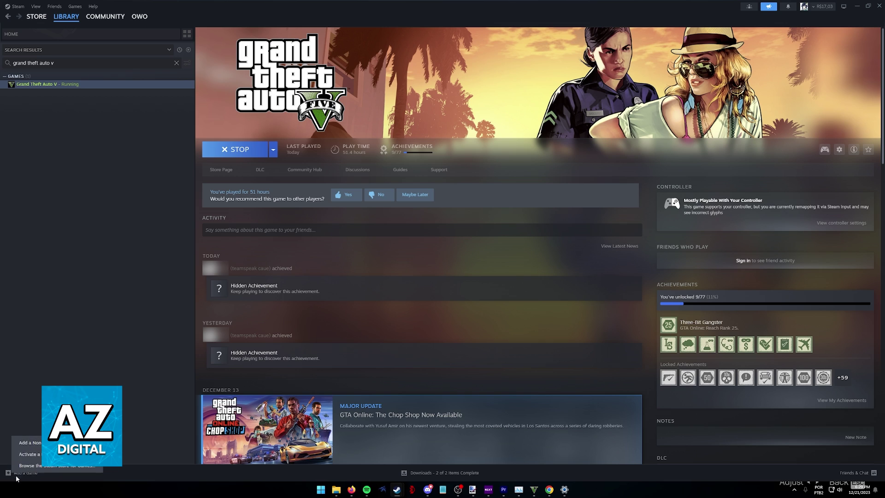
pyautogui.click(15, 475)
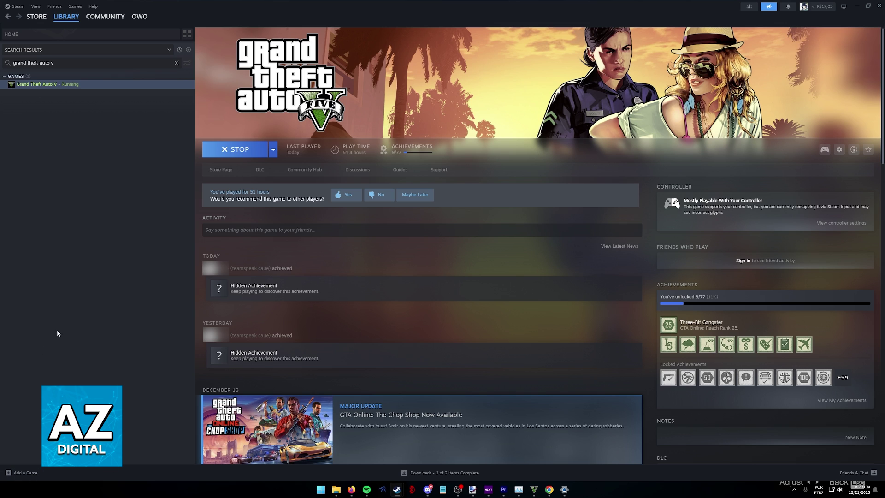
pyautogui.click(23, 473)
pyautogui.click(33, 441)
pyautogui.click(351, 339)
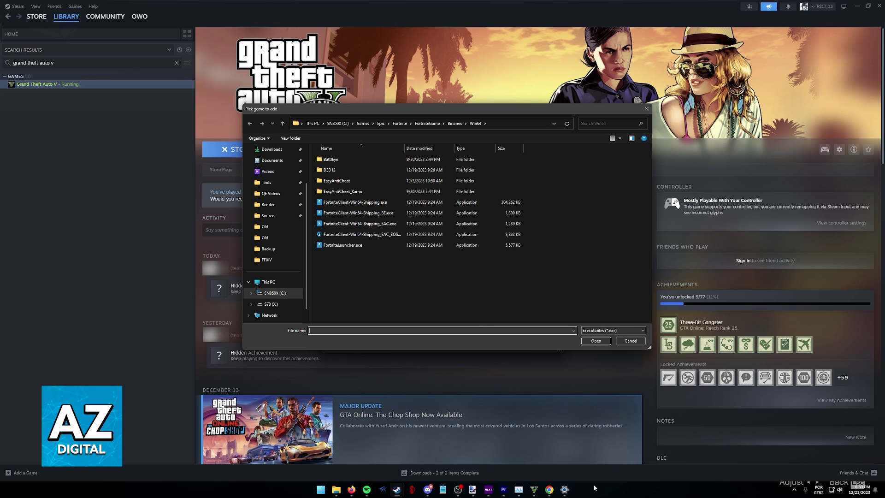
# Step: Locate GTA5.exe from the running Grand Theft Auto V process in Task Manager, and cancel adding a non-Steam game
pyautogui.hotkey('ctrl', 'shift', 'Escape')
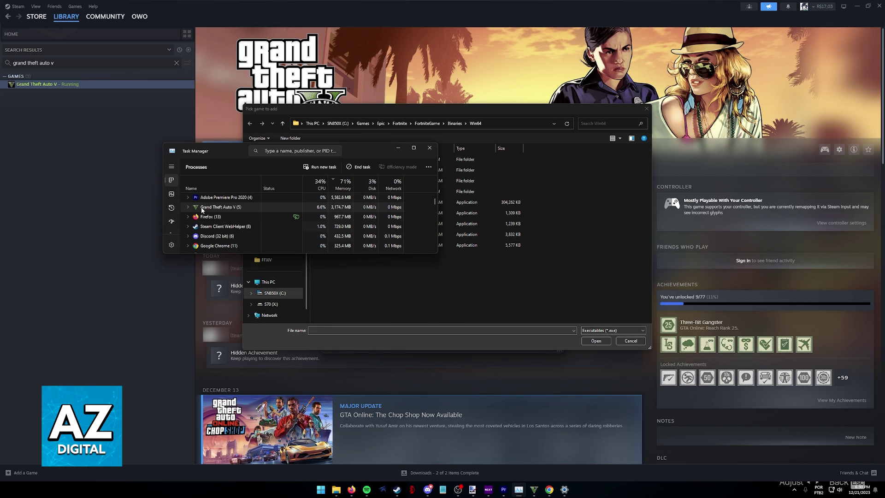
pyautogui.click(188, 207)
pyautogui.rightClick(230, 220)
pyautogui.rightClick(228, 217)
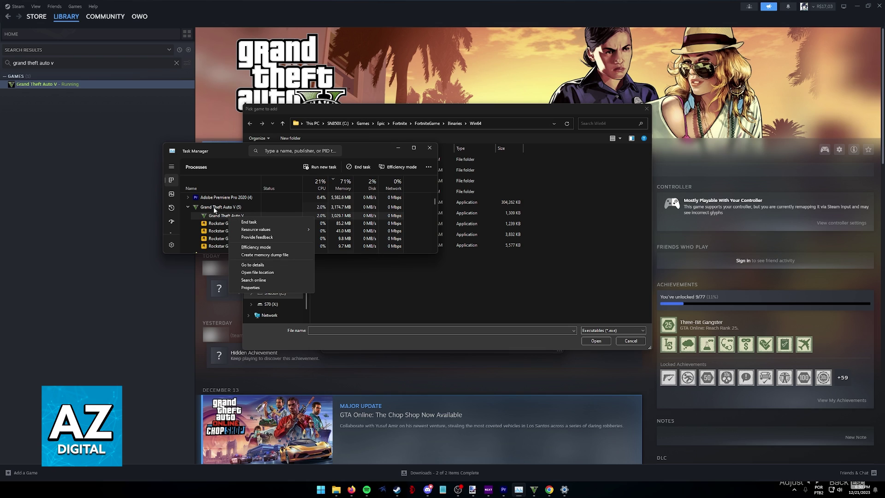
pyautogui.click(252, 273)
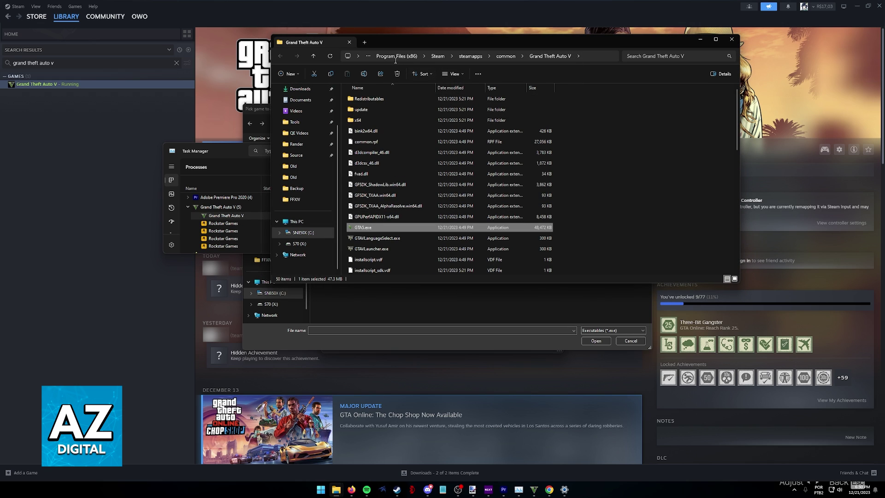
pyautogui.moveTo(600, 231); pyautogui.dragTo(368, 228)
pyautogui.click(732, 39)
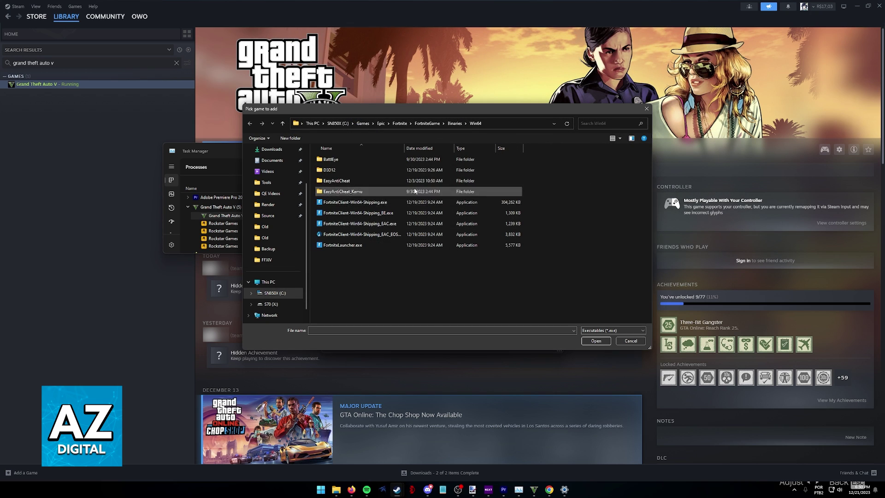
pyautogui.click(630, 341)
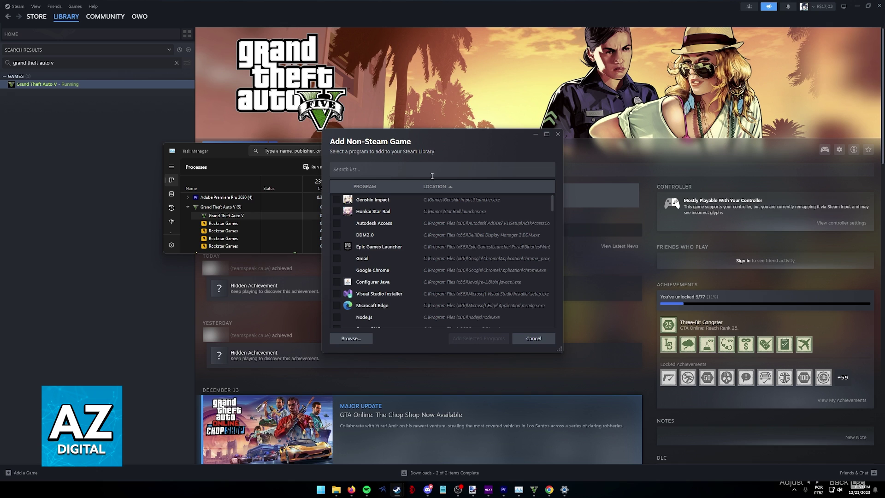
pyautogui.click(558, 134)
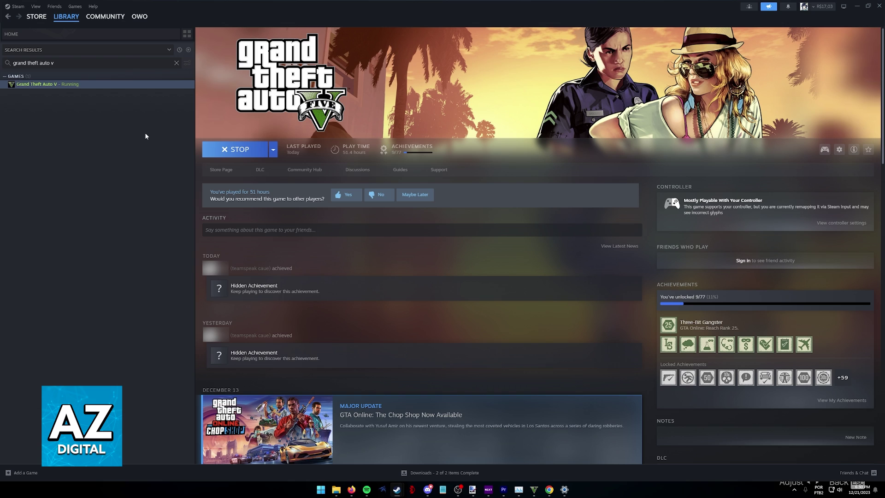
# Step: Check the Steam Input override in Grand Theft Auto V's controller properties and close them
pyautogui.click(839, 150)
pyautogui.click(828, 154)
pyautogui.click(839, 152)
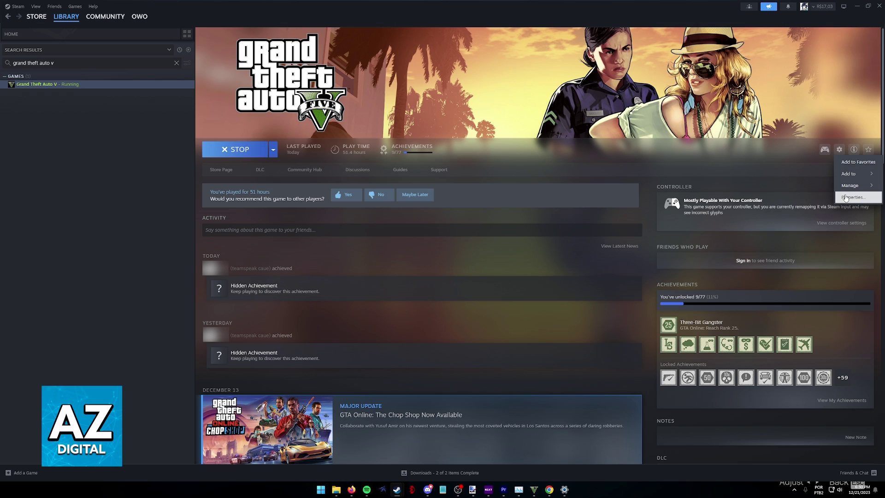
pyautogui.click(846, 197)
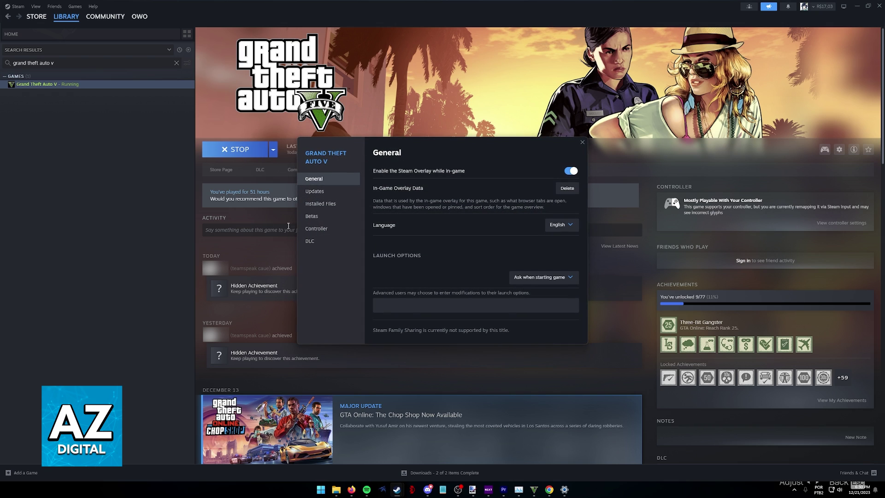
pyautogui.click(316, 228)
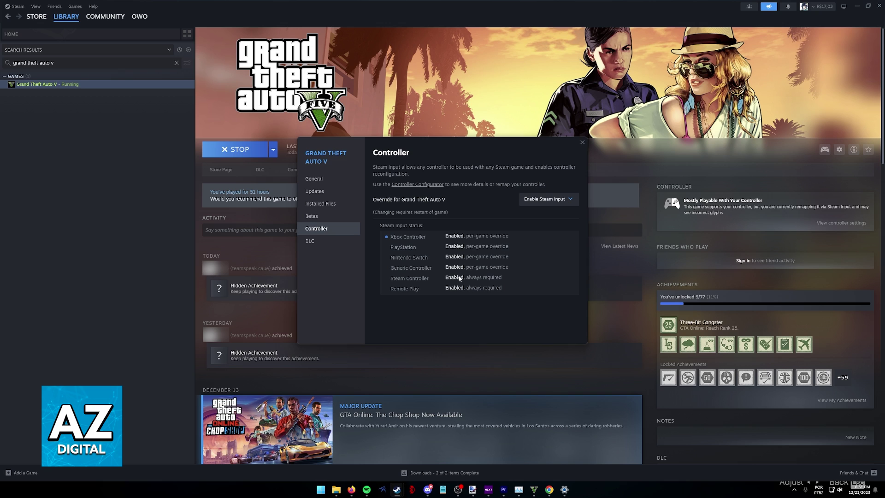
pyautogui.click(582, 143)
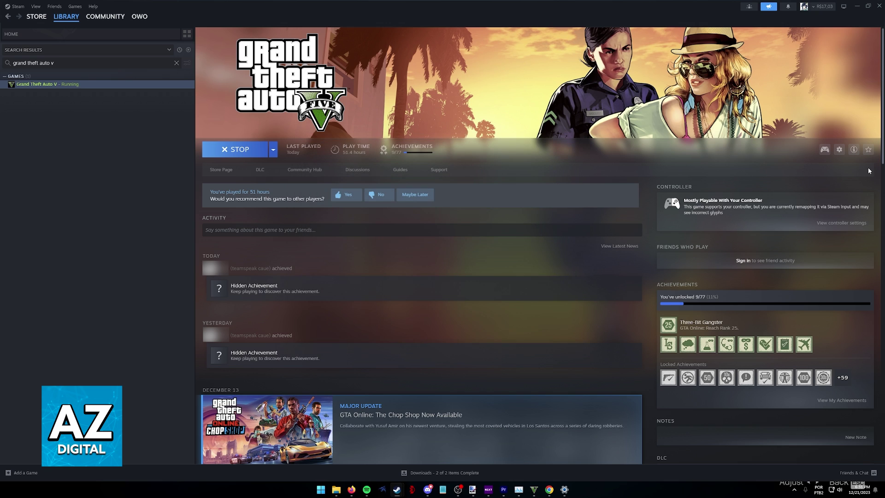
# Step: Open Grand Theft Auto V's controller layout settings and browse the recommended, template and community layouts
pyautogui.click(825, 150)
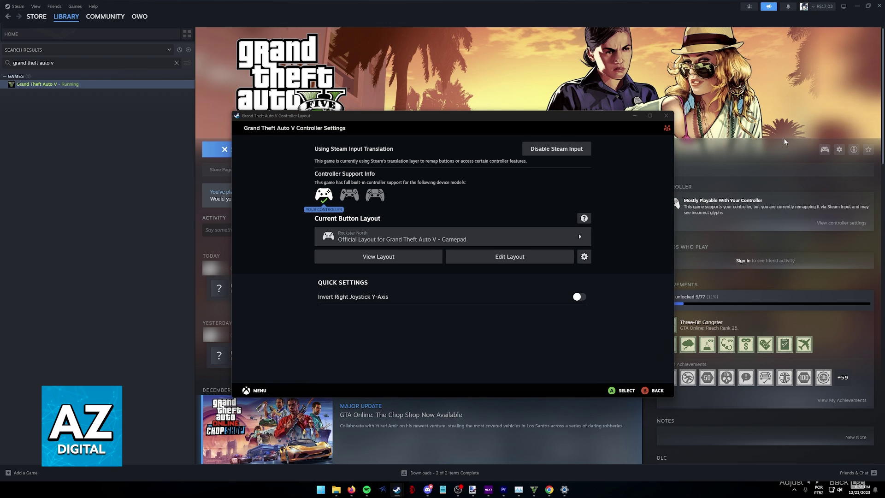
pyautogui.press('Down')
pyautogui.press('Up')
pyautogui.press('Up')
pyautogui.press('Return')
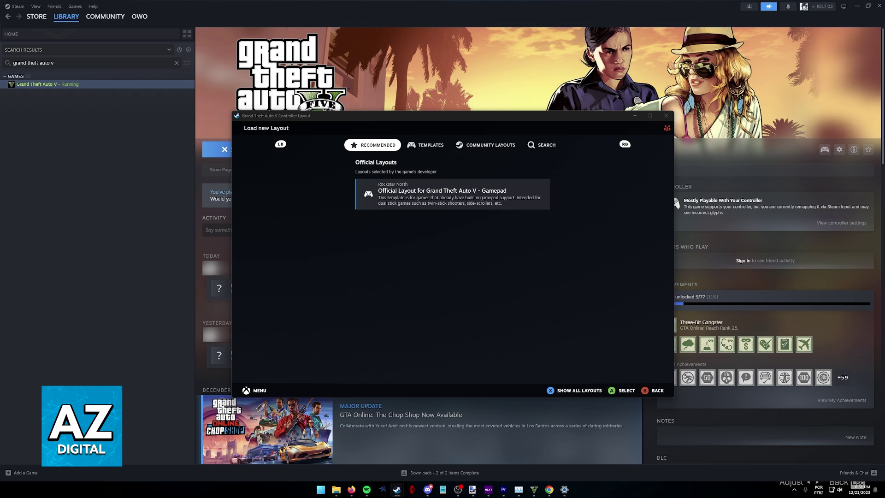
pyautogui.press('Right')
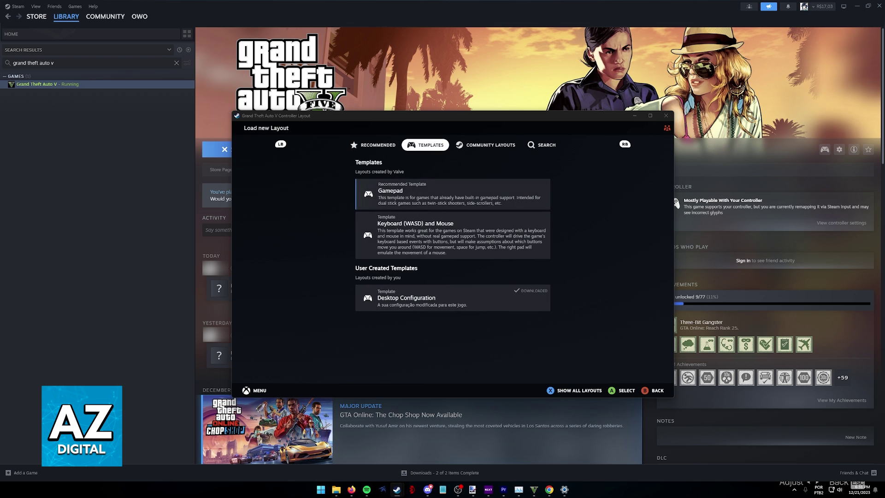
pyautogui.press('Right')
pyautogui.press('Escape')
pyautogui.press('Down')
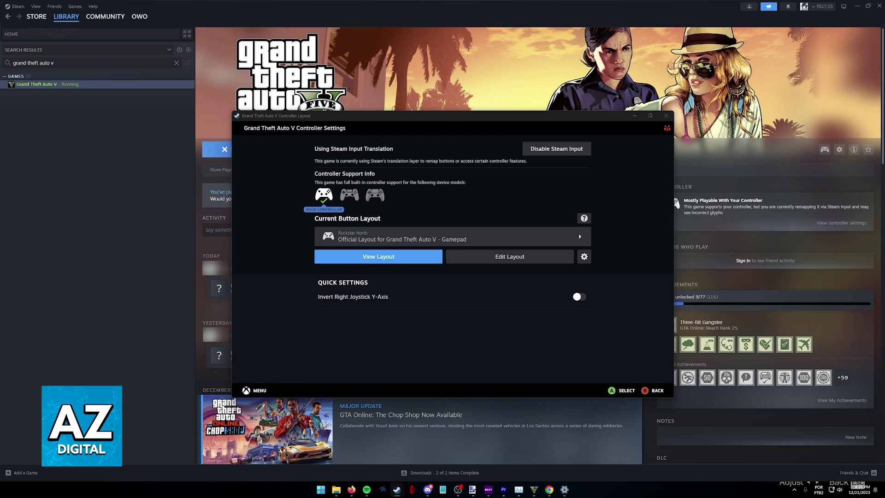
# Step: Open the current controller layout for editing and examine the face button, bumper and menu button assignments
pyautogui.press('Right')
pyautogui.press('Return')
pyautogui.press('Down')
pyautogui.press('Down')
pyautogui.press('Down')
# Step: Examine the right and left joystick behavior in the layout editor, and return to the controller settings overview
pyautogui.press('Down')
pyautogui.press('Down')
pyautogui.press('Down')
pyautogui.press('Down')
pyautogui.press('Down')
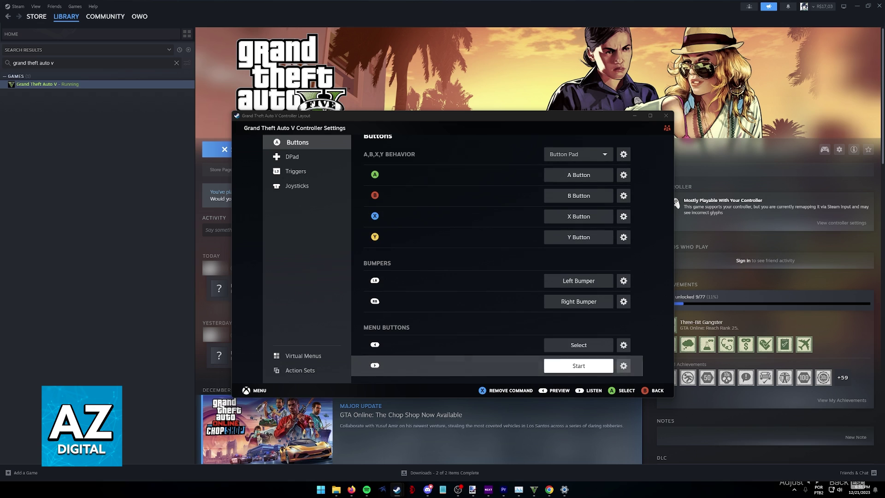
pyautogui.press('Up')
pyautogui.press('Up')
pyautogui.press('Up')
pyautogui.press('Up')
pyautogui.press('Up')
pyautogui.press('Up')
pyautogui.press('Up')
pyautogui.press('Left')
pyautogui.press('Down')
pyautogui.press('Down')
pyautogui.press('Down')
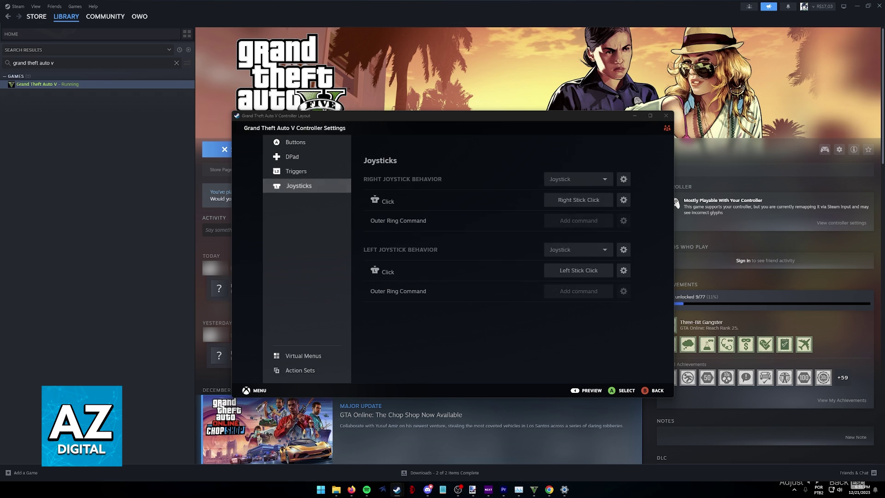
pyautogui.press('Escape')
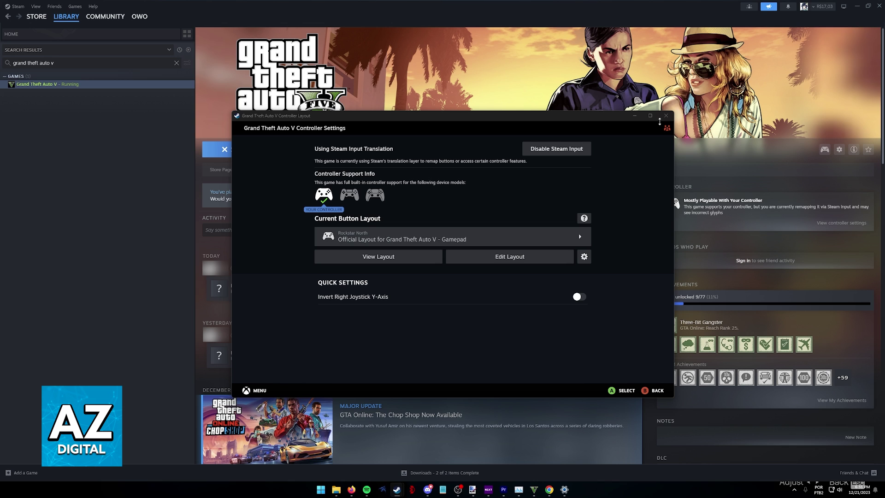
# Step: Close the controller settings, switch back to Grand Theft Auto V and resume play
pyautogui.click(666, 116)
pyautogui.click(533, 489)
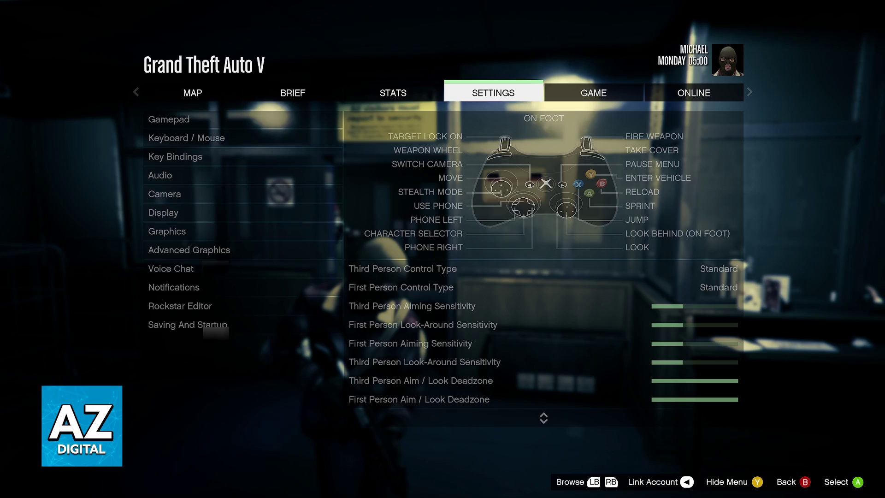
pyautogui.press('Escape')
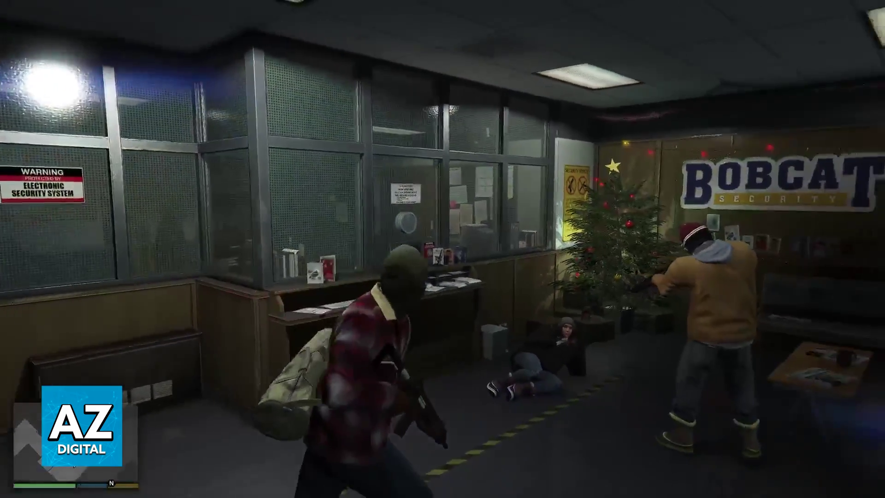